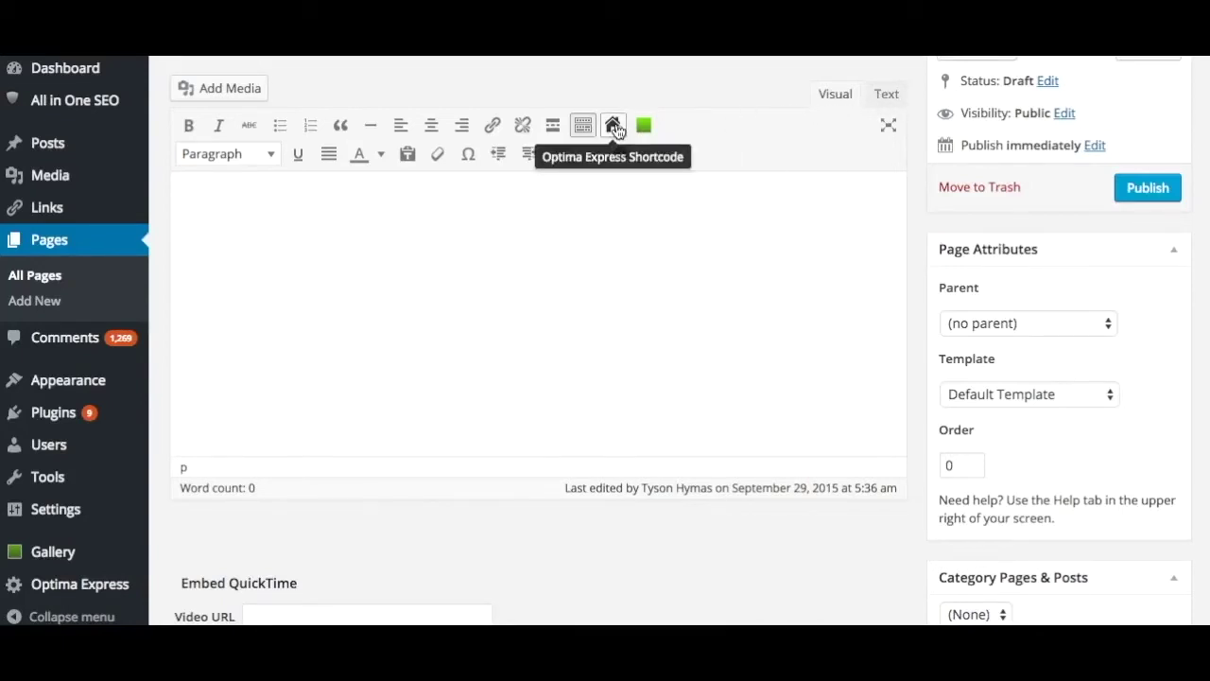
Start an Optima Express shortcode for the page as a Listing Gallery of type Saved Search.
click(612, 126)
click(496, 155)
click(342, 155)
click(326, 199)
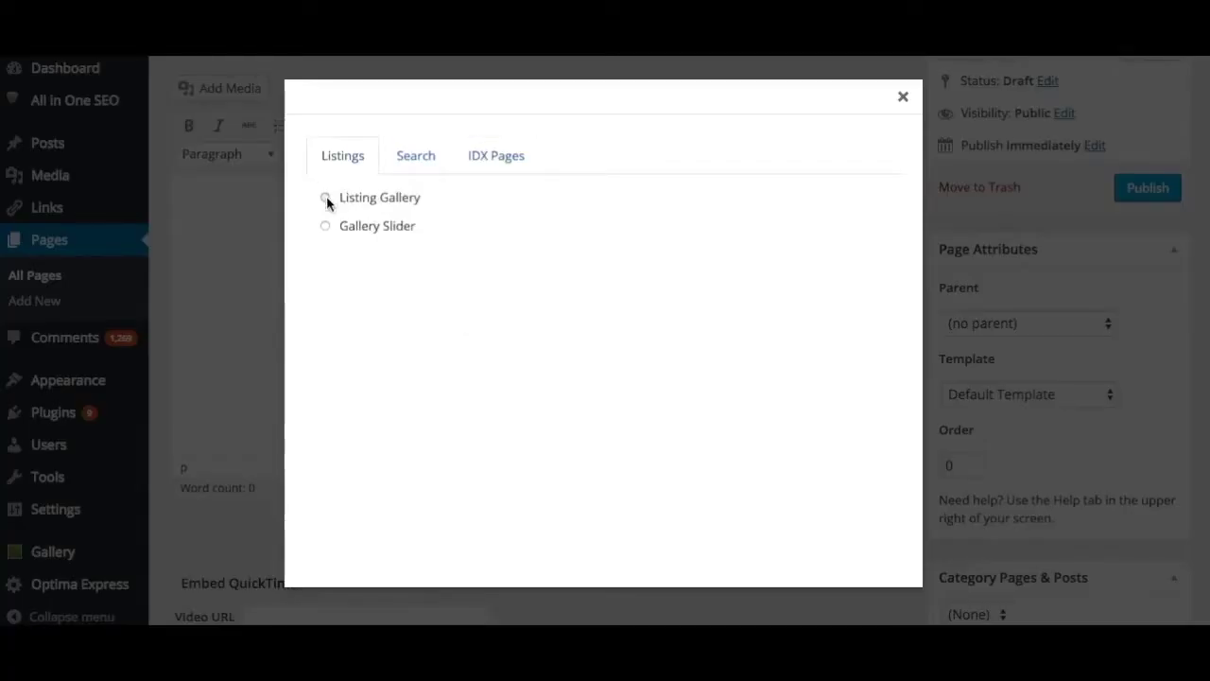
click(340, 234)
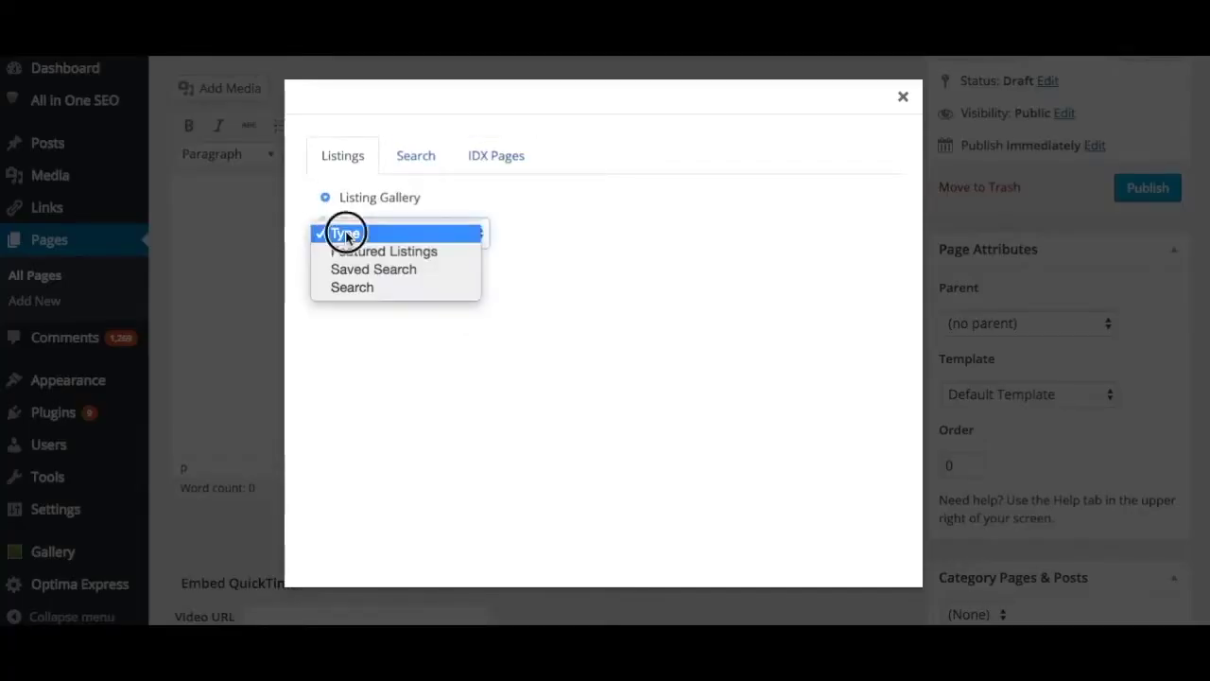
click(383, 269)
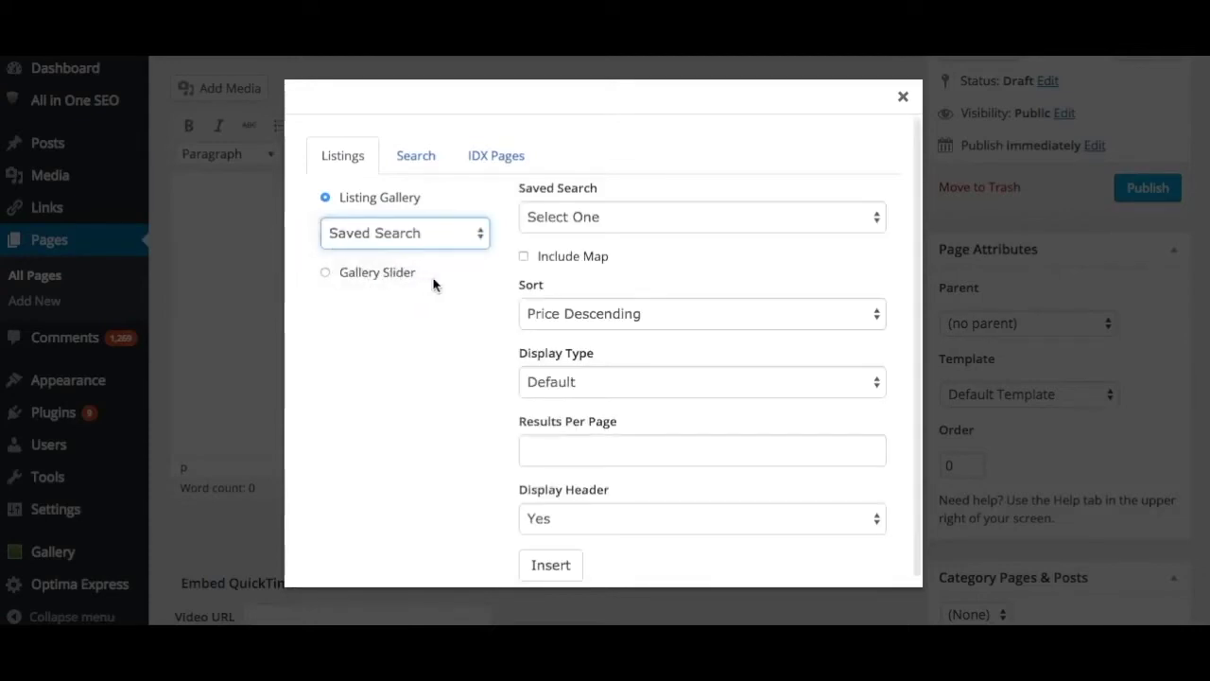
Choose the Latest Activity saved search and insert the listing gallery shortcode into the page.
click(561, 222)
click(564, 236)
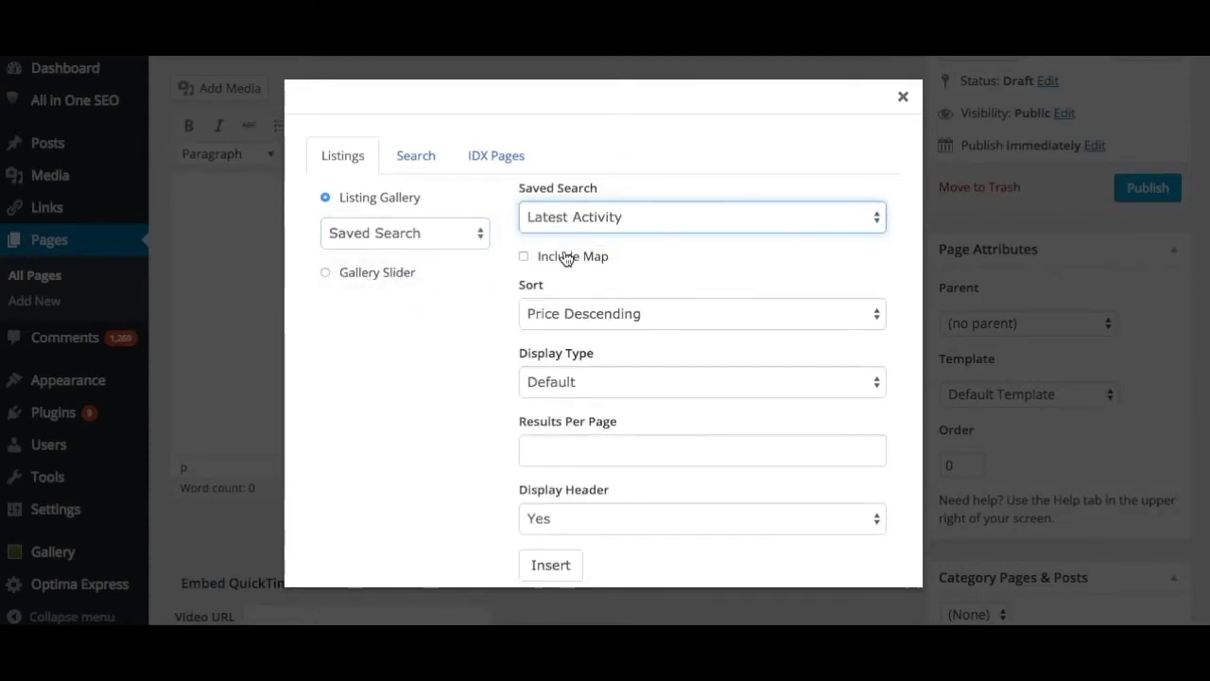
scroll(565, 304, down, 1)
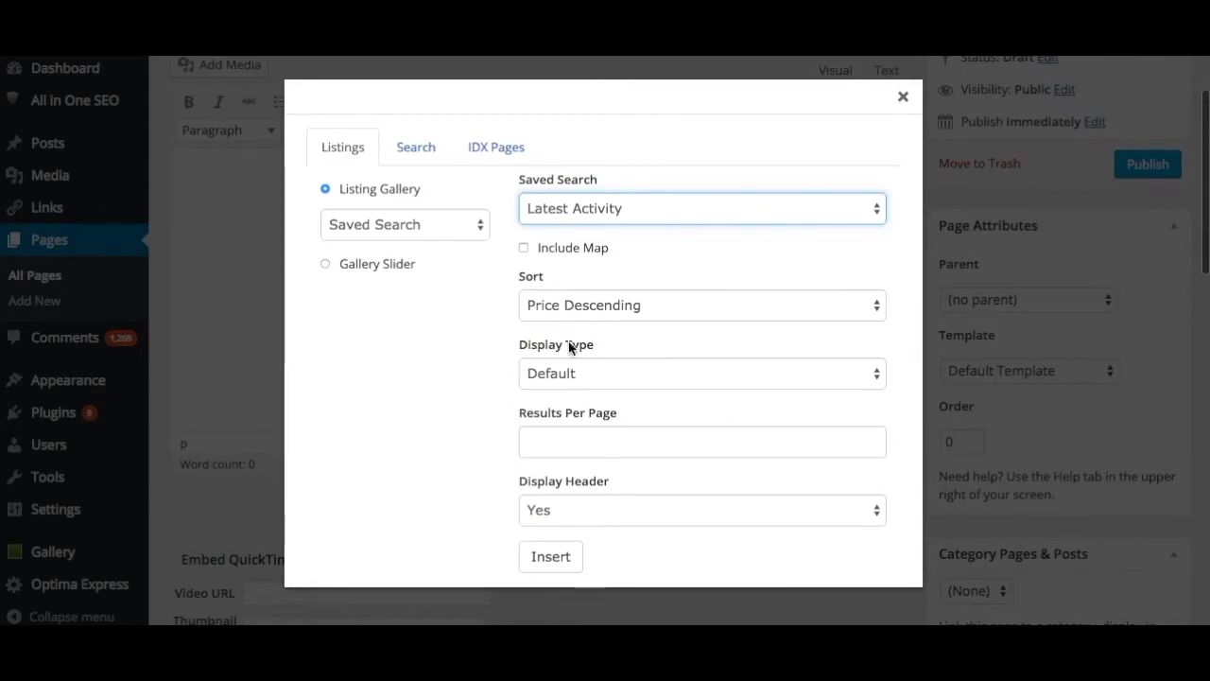
click(552, 562)
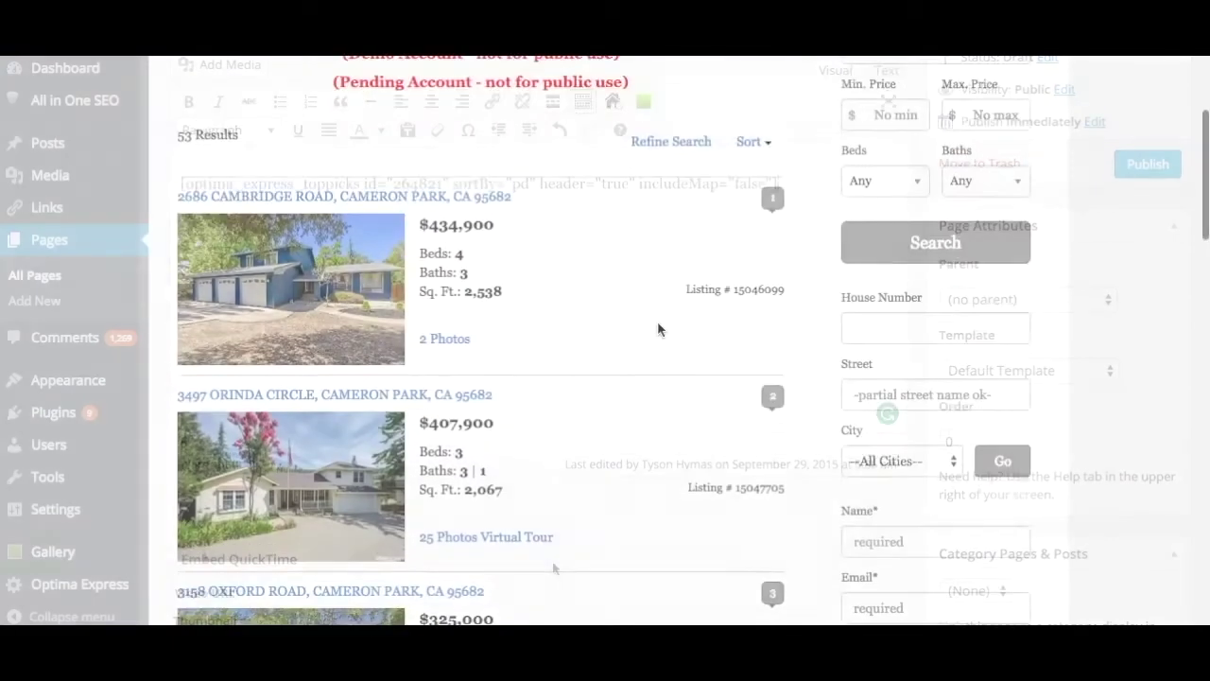
Review the property listings displayed on the website's saved search page.
scroll(659, 328, down, 7)
scroll(659, 328, up, 5)
scroll(659, 328, up, 3)
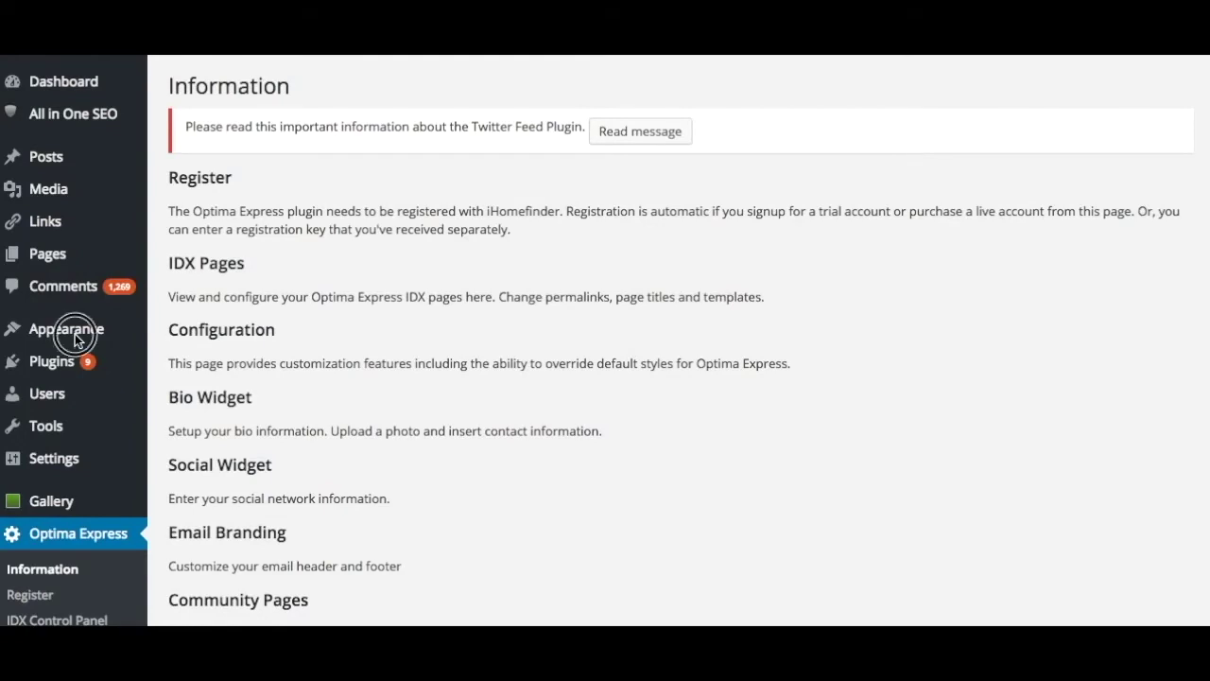
Add the IDX: Property Gallery widget to the Primary Widget Area.
mouse_move(74, 334)
click(181, 381)
drag(241, 477, 726, 81)
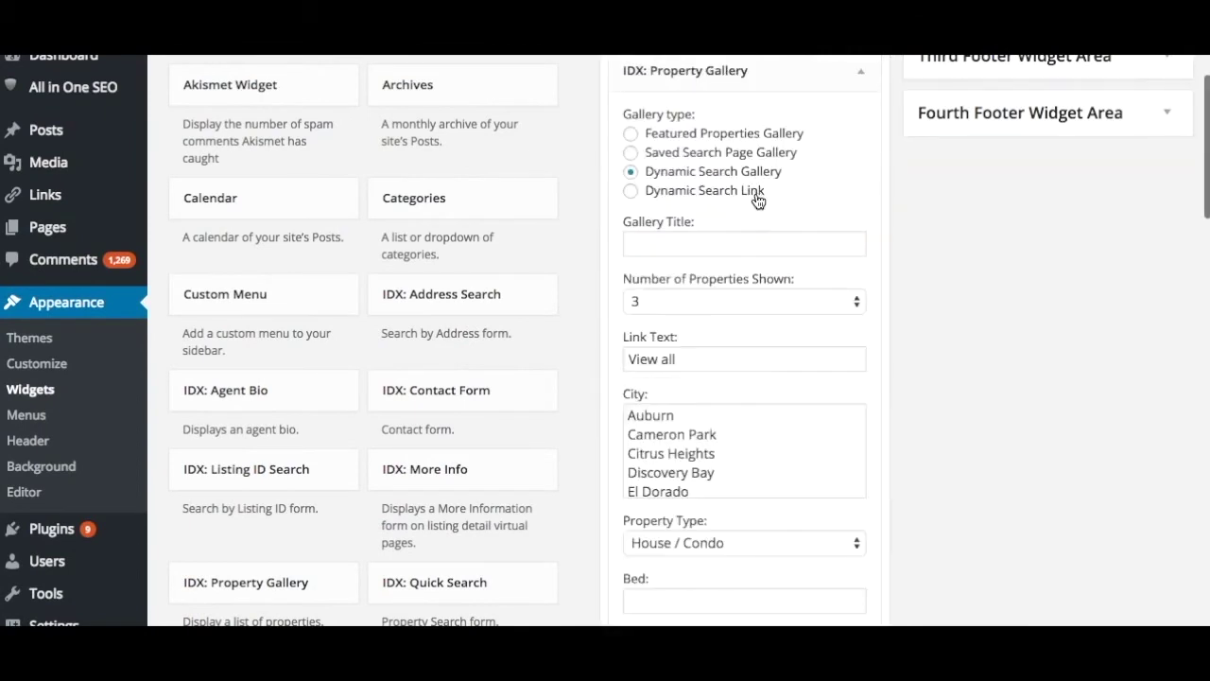
scroll(759, 208, up, 1)
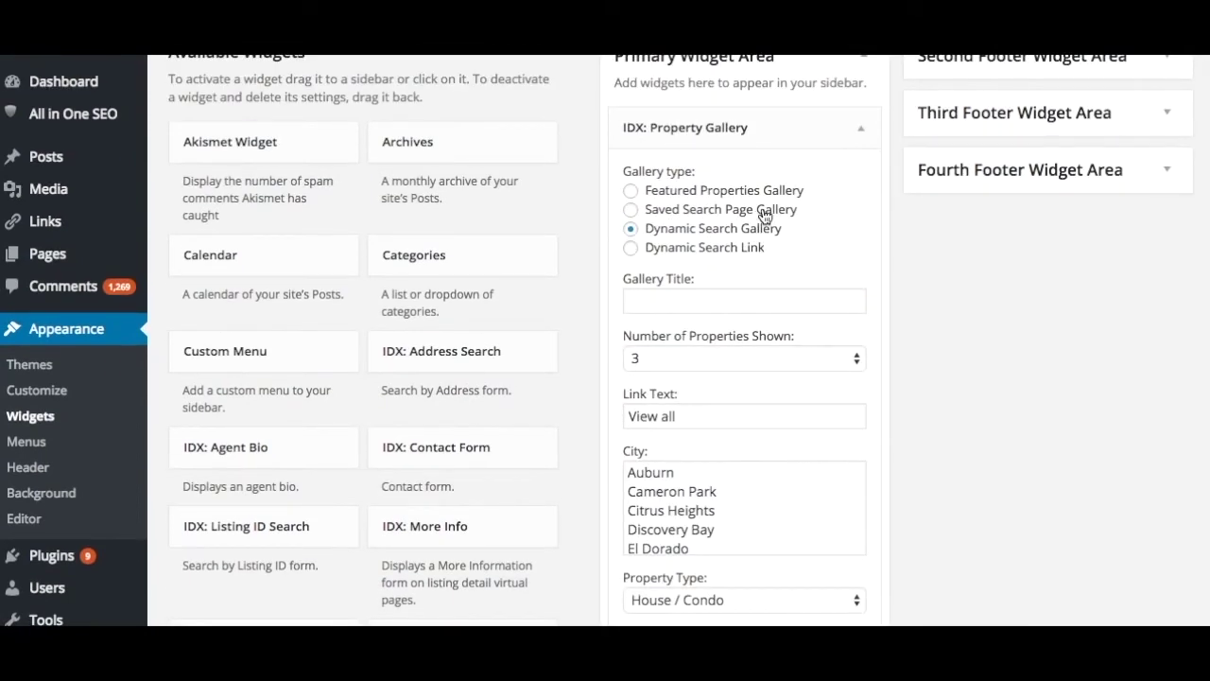
Configure the property gallery widget as a Saved Search Page Gallery titled "Latest Activity" and save it.
click(744, 301)
text(Latest Activity)
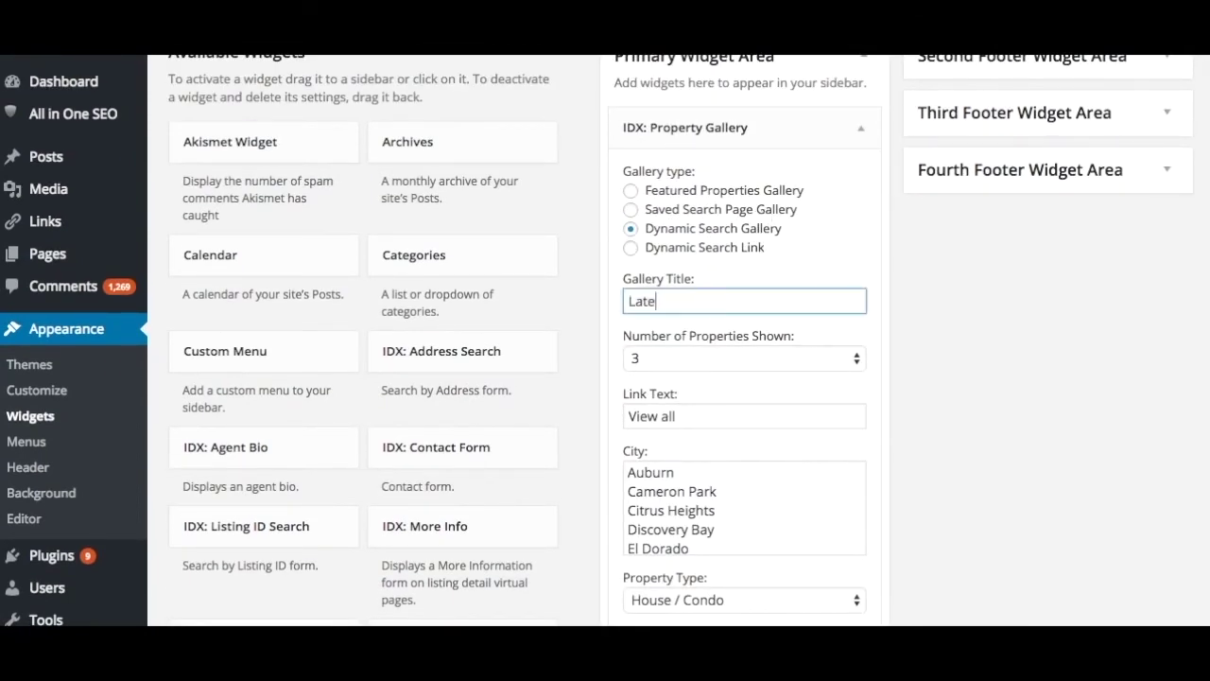
click(631, 210)
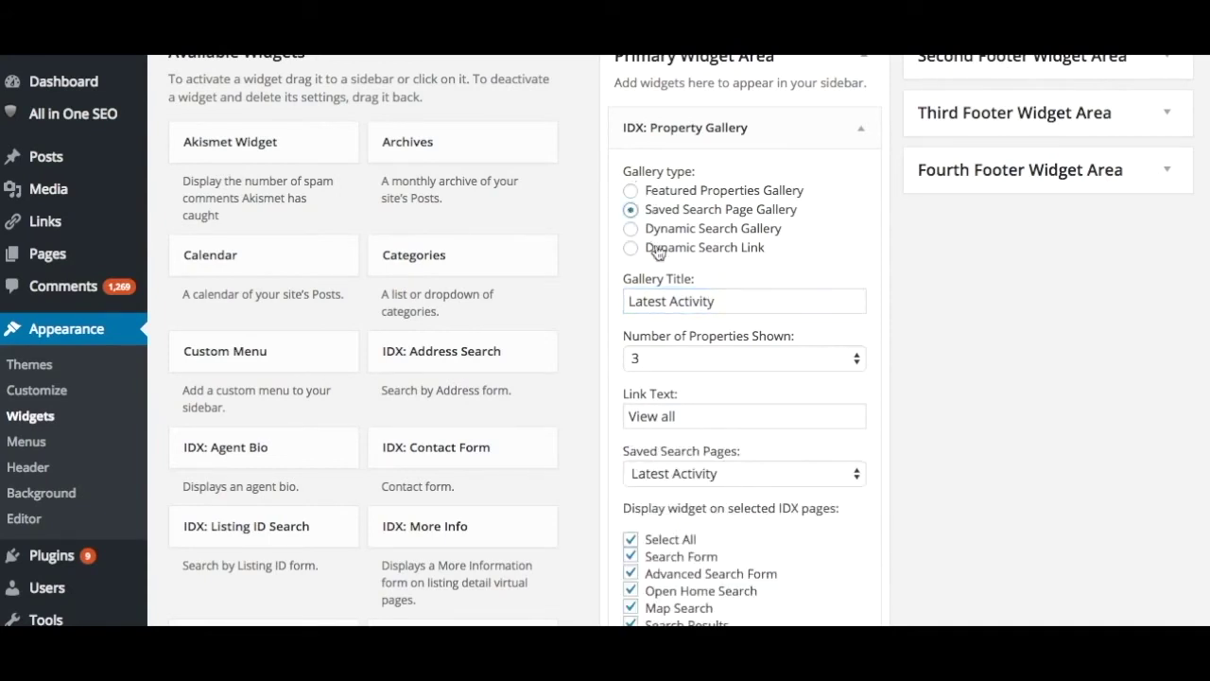
scroll(724, 352, down, 1)
scroll(721, 357, down, 1)
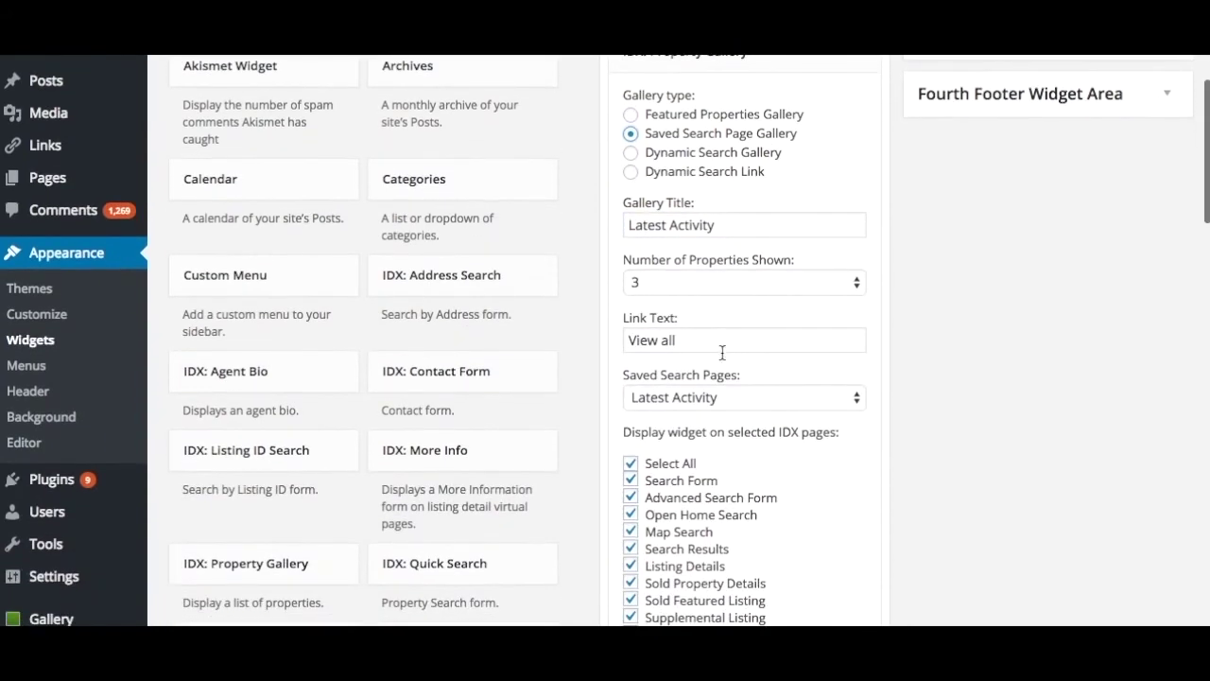
scroll(721, 361, down, 3)
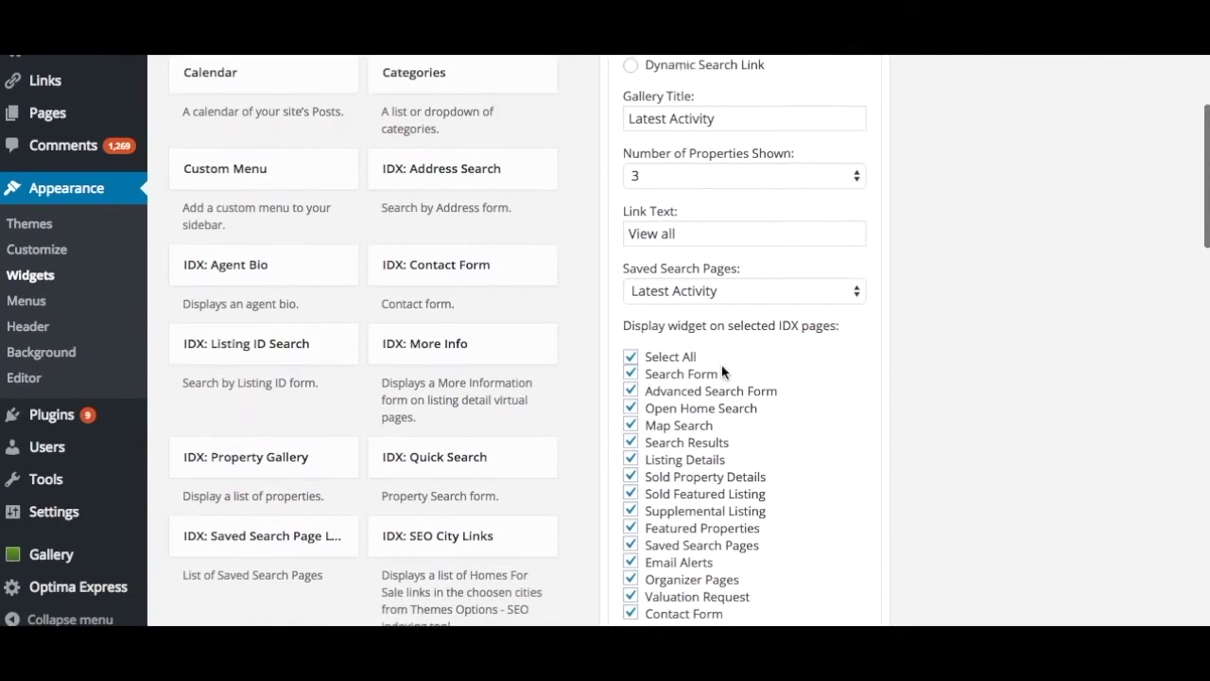
scroll(721, 365, down, 1)
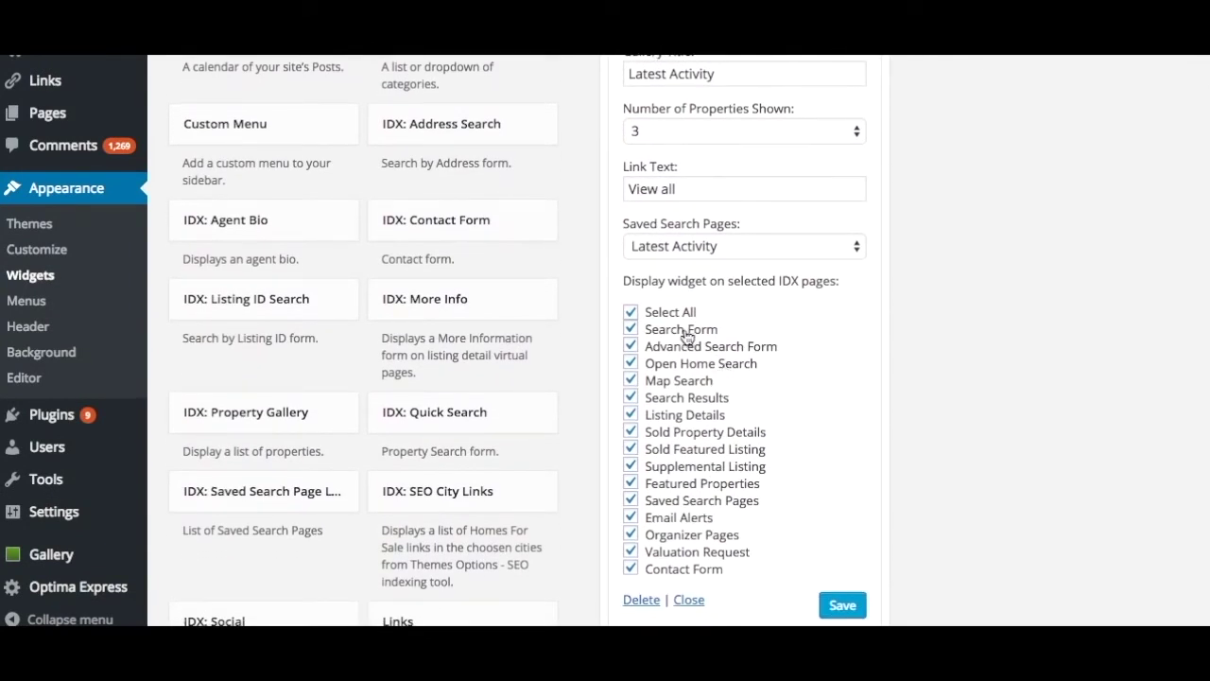
scroll(728, 409, down, 3)
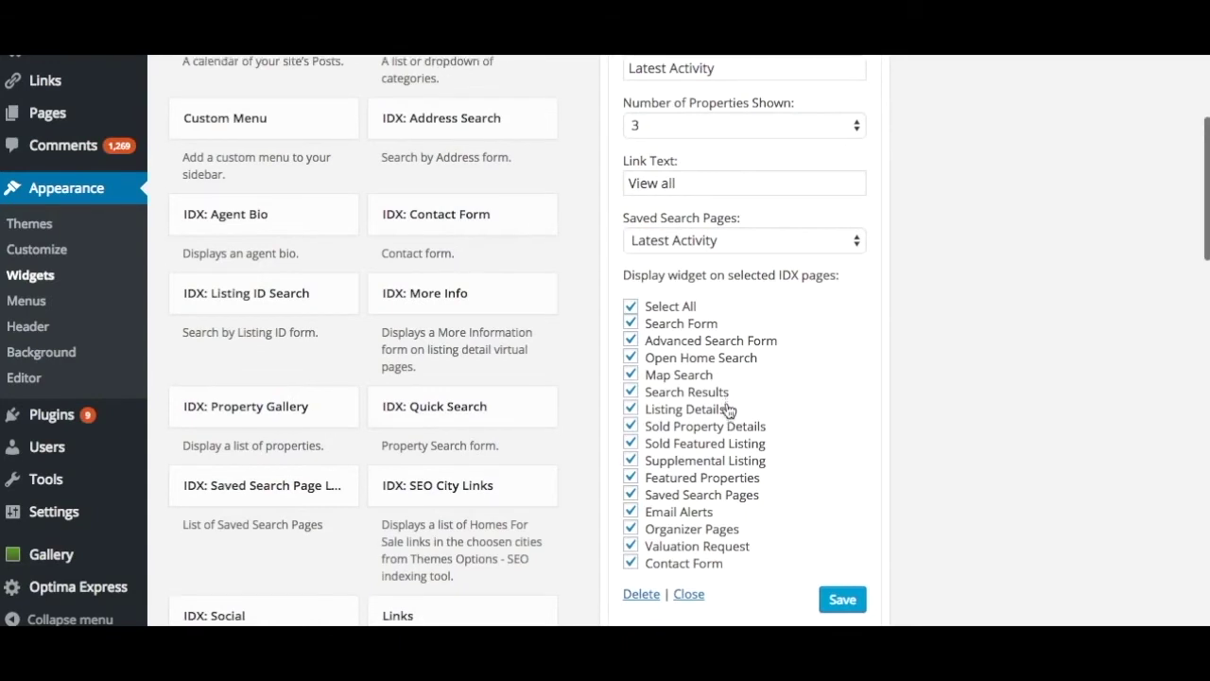
click(843, 501)
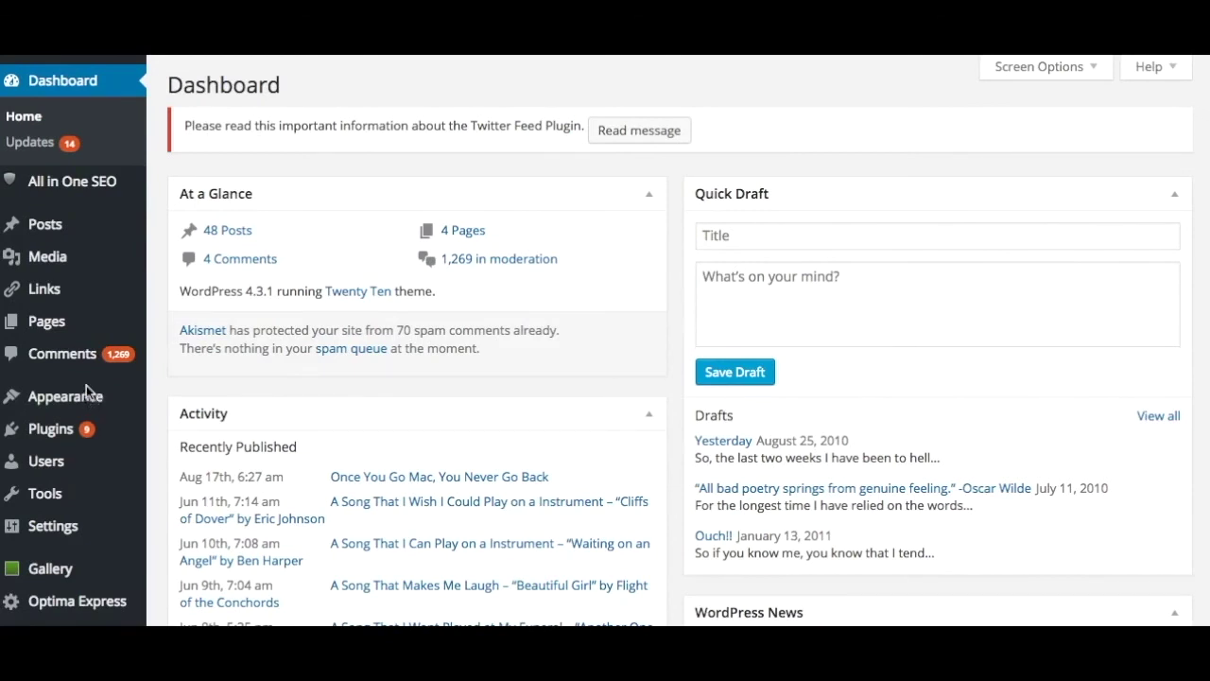
mouse_move(88, 397)
click(178, 475)
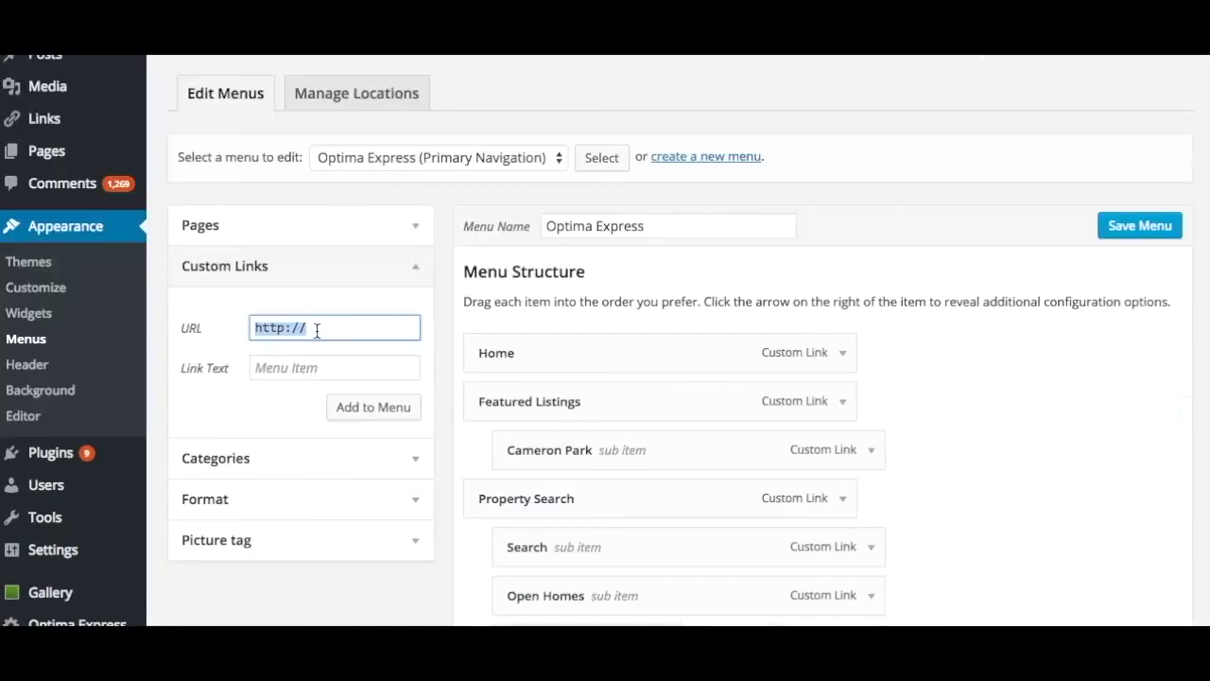
key(ctrl+v)
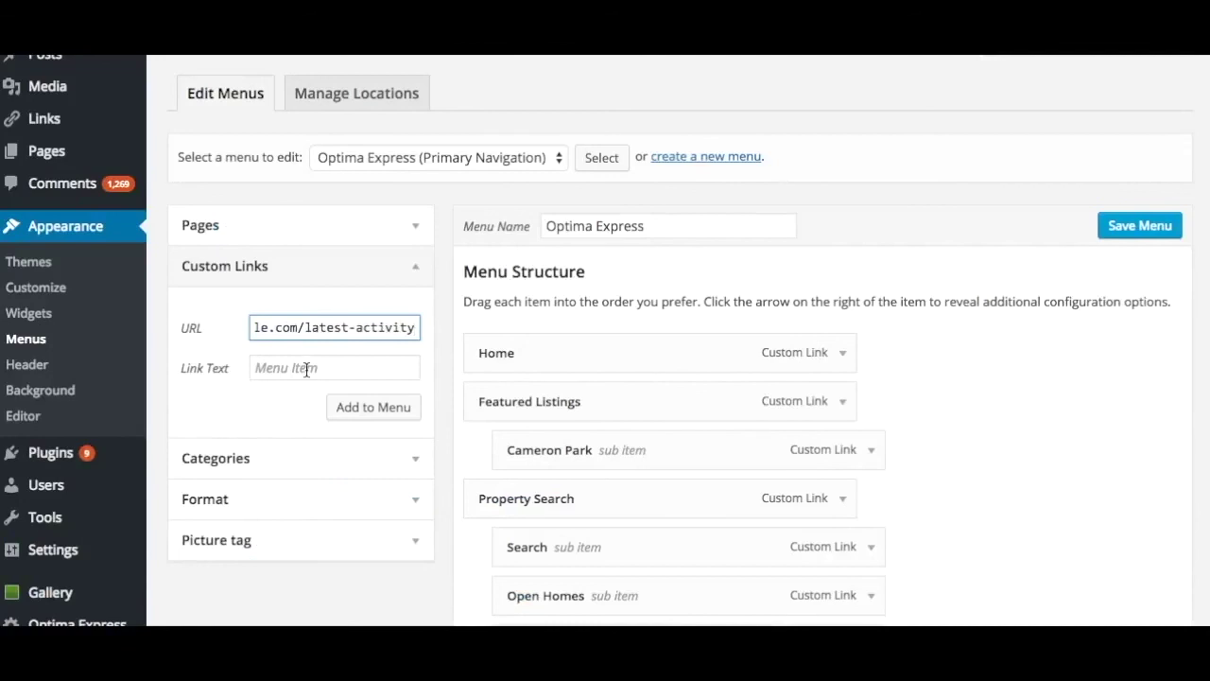
click(306, 369)
text(L)
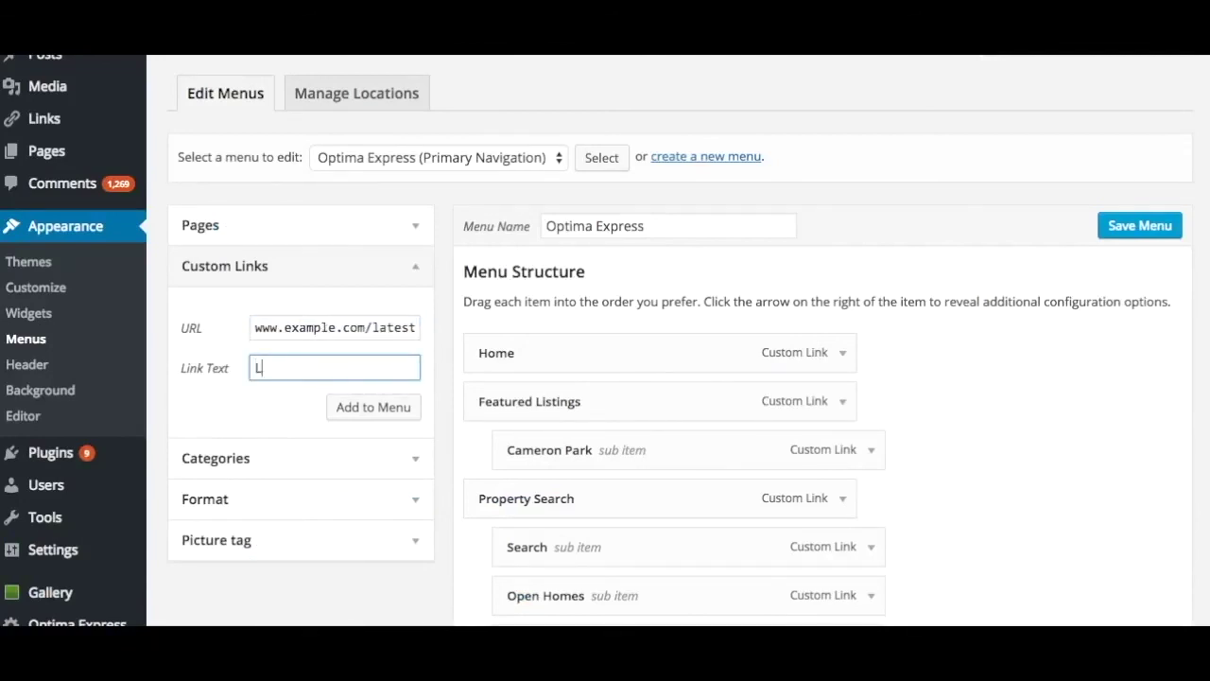
text(atest Activity)
click(354, 407)
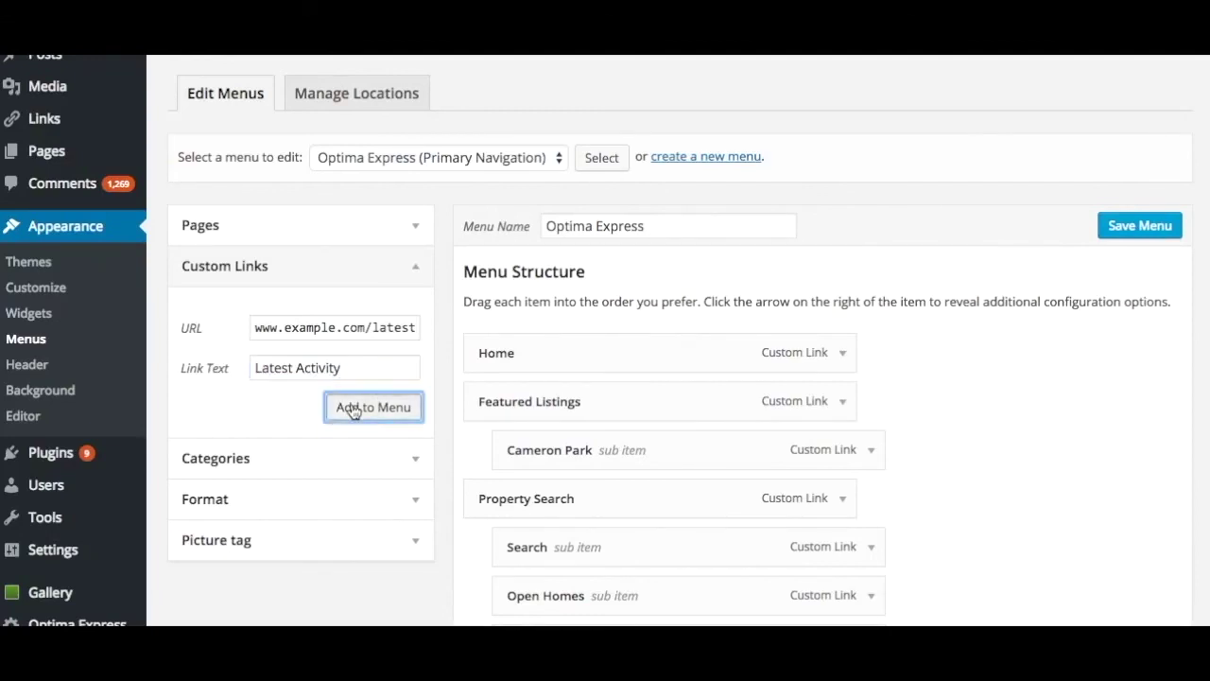
scroll(756, 283, down, 2)
click(1155, 142)
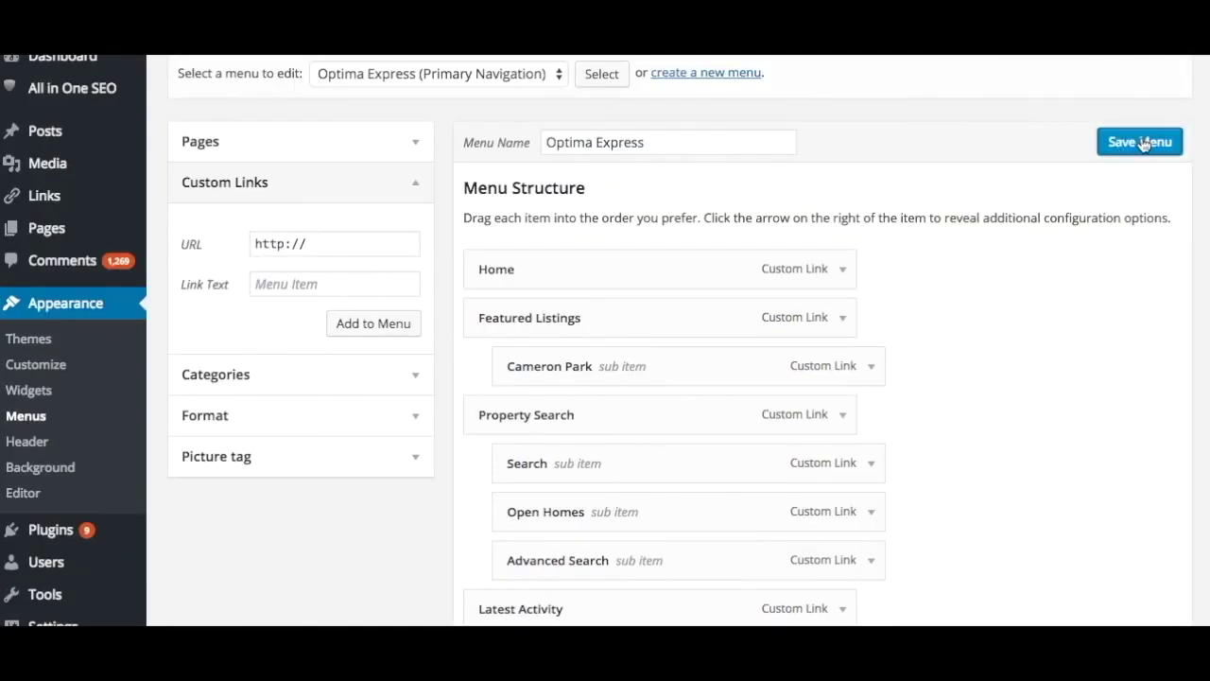